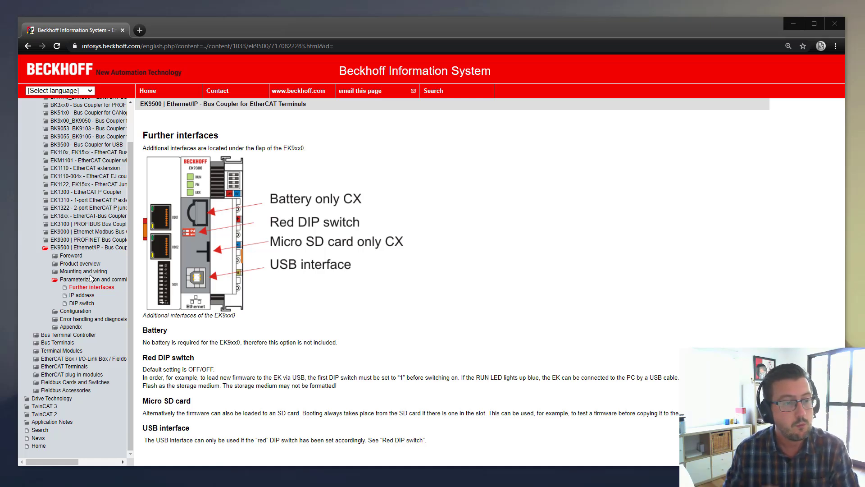
Open the EK9500 DIP switch documentation page and highlight the off and on positions given for ten-pole switch S001
{"action": "left_click", "coordinate": [82, 303]}
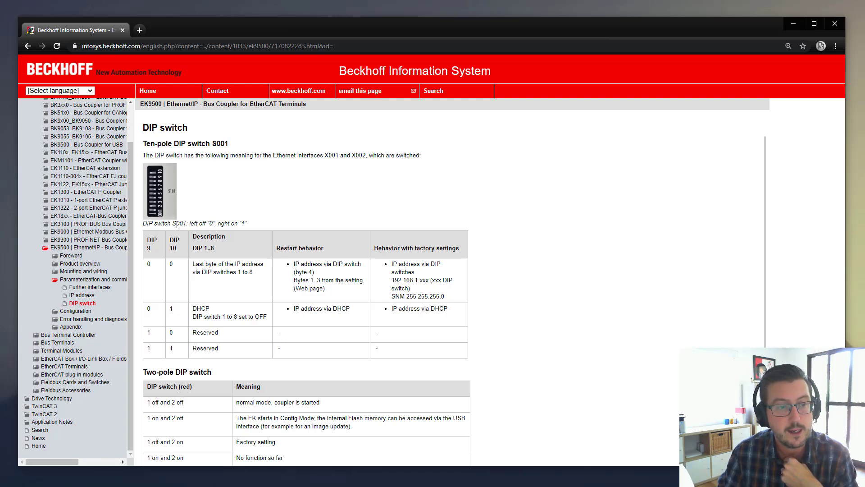
{"action": "left_click_drag", "start_coordinate": [187, 224], "coordinate": [246, 229]}
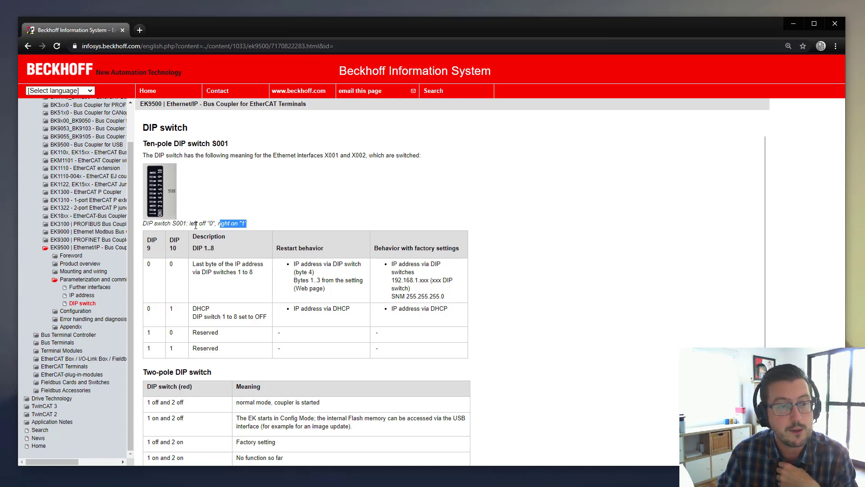
{"action": "left_click_drag", "start_coordinate": [190, 226], "coordinate": [215, 226]}
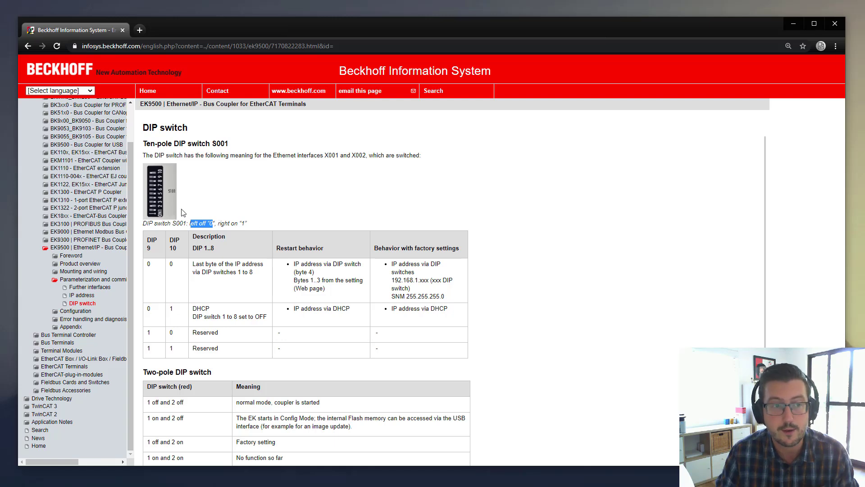
Load the coupler's Device Manager at 192.168.1.3/Config in a new browser tab
{"action": "left_click", "coordinate": [139, 30]}
{"action": "type", "text": "192"}
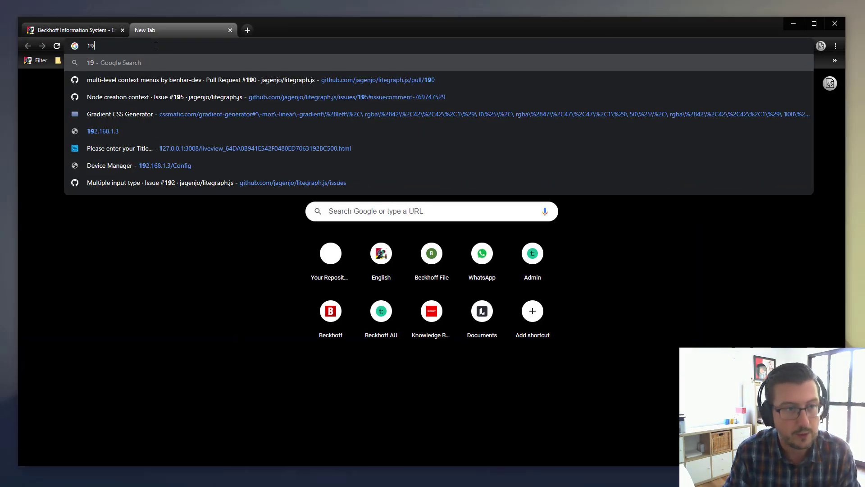
{"action": "key", "text": "Down"}
{"action": "key", "text": "Down"}
{"action": "key", "text": "Down"}
{"action": "key", "text": "Down"}
{"action": "key", "text": "Down"}
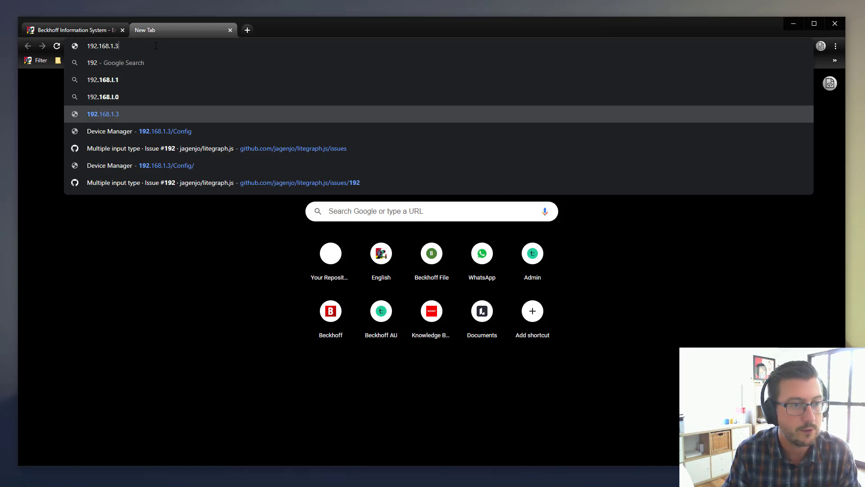
{"action": "key", "text": "Up"}
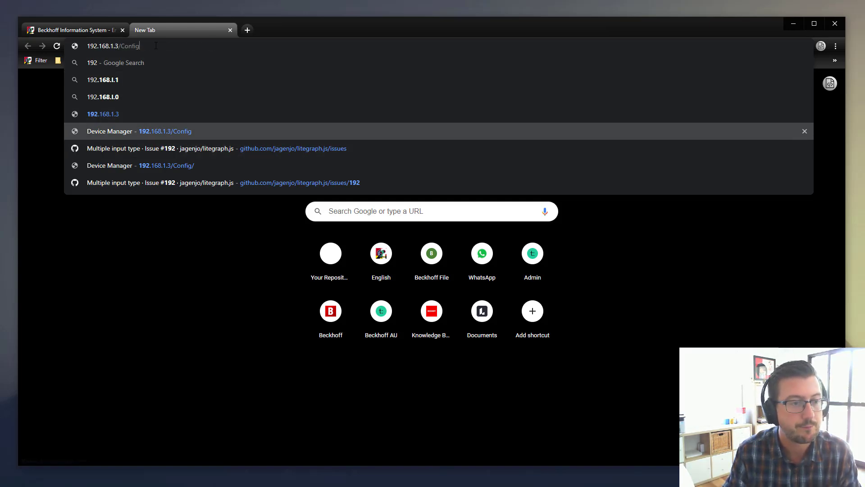
{"action": "key", "text": "Return"}
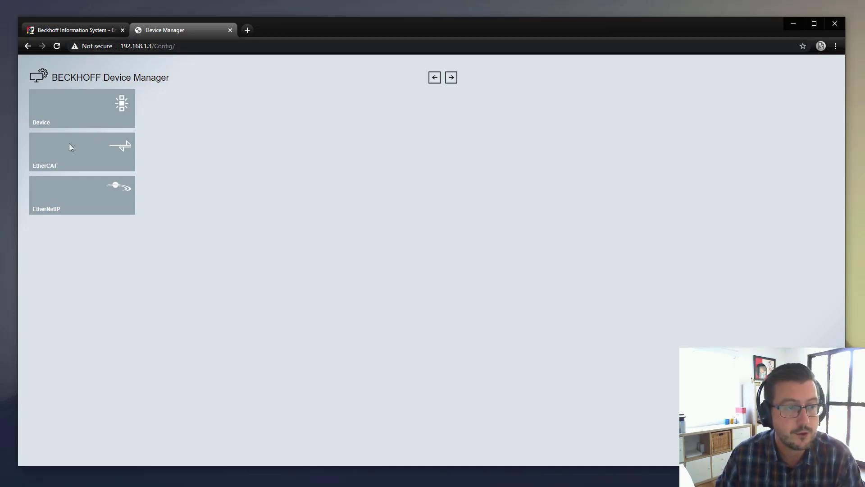
View the device's diagnosis information and its network interface settings, highlighting the IPv4 address
{"action": "left_click", "coordinate": [66, 109]}
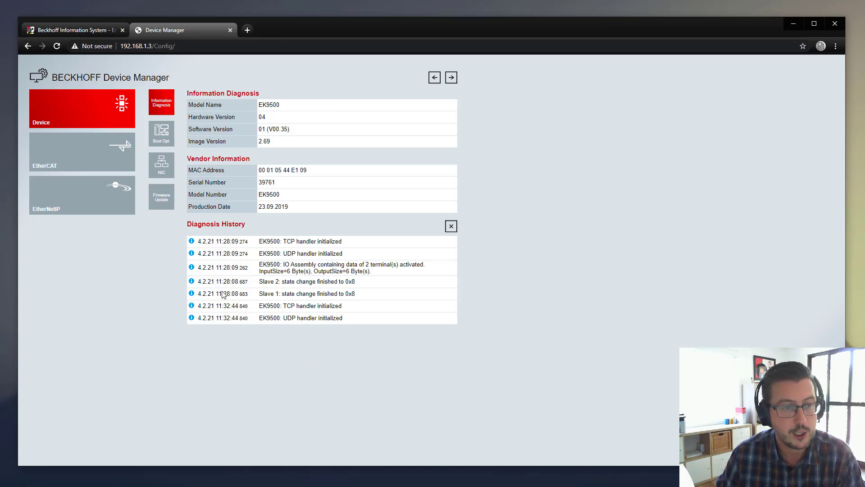
{"action": "left_click", "coordinate": [163, 168]}
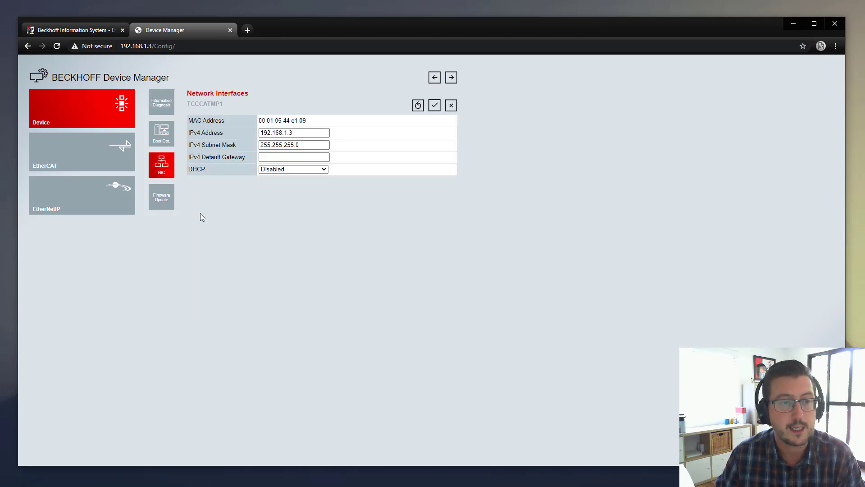
{"action": "left_click_drag", "start_coordinate": [293, 132], "coordinate": [261, 177]}
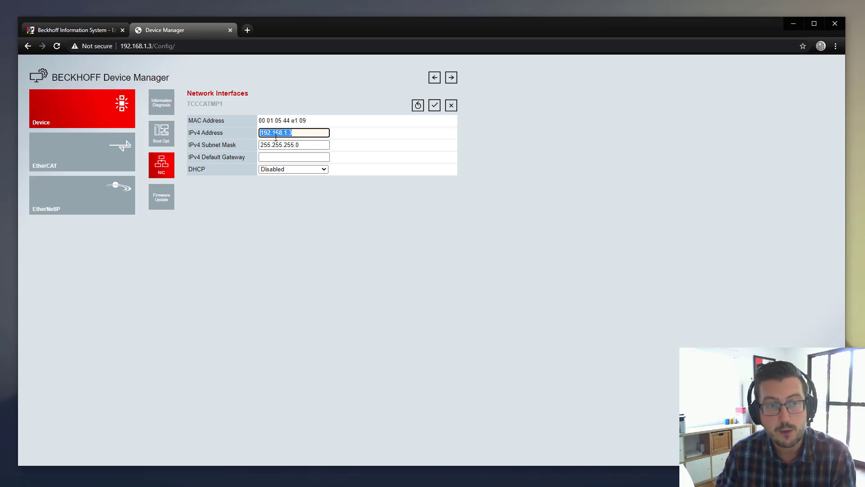
{"action": "left_click", "coordinate": [261, 133]}
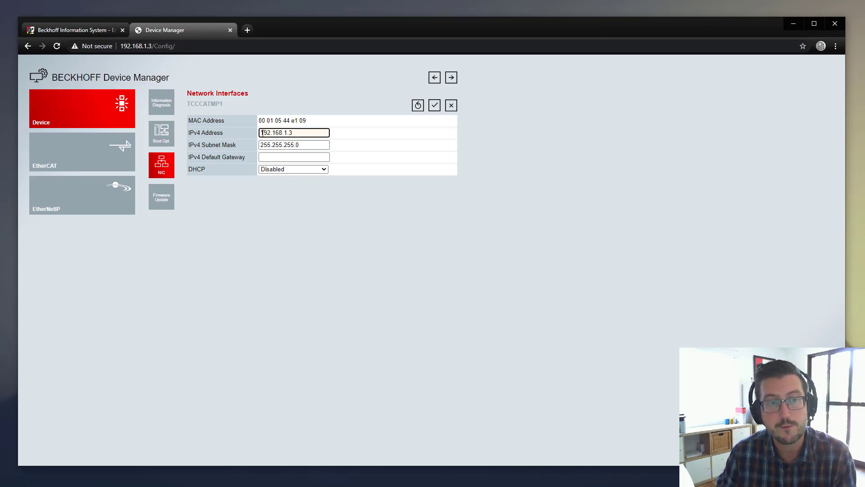
{"action": "left_click_drag", "start_coordinate": [263, 133], "coordinate": [291, 133]}
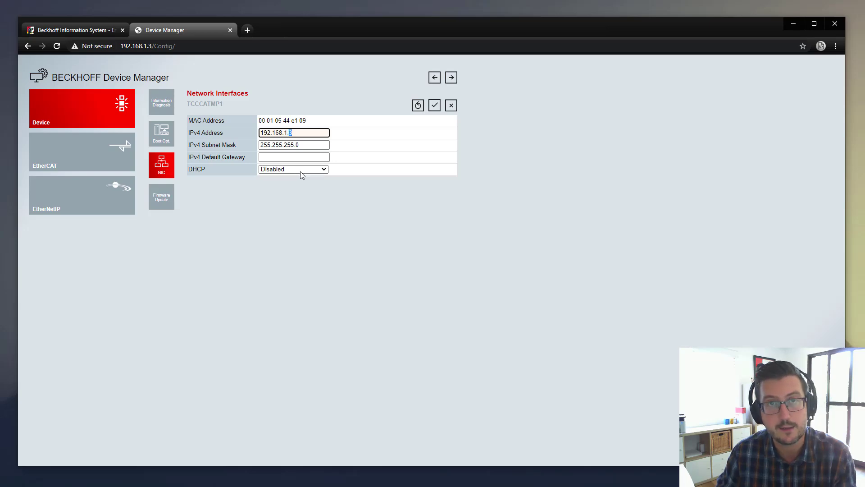
Highlight the documentation's description of DIP switches 1 to 8 for DIP 9 and 10 at 0, and return to the Device Manager
{"action": "left_click", "coordinate": [94, 38]}
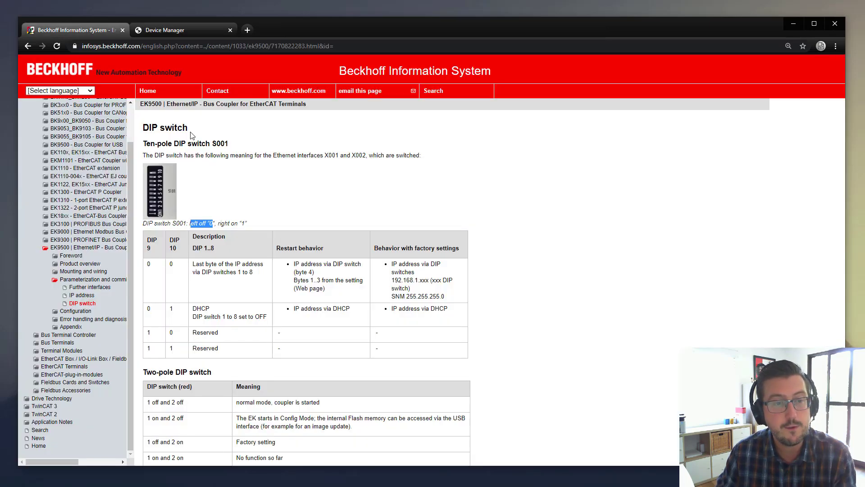
{"action": "left_click_drag", "start_coordinate": [194, 263], "coordinate": [254, 273]}
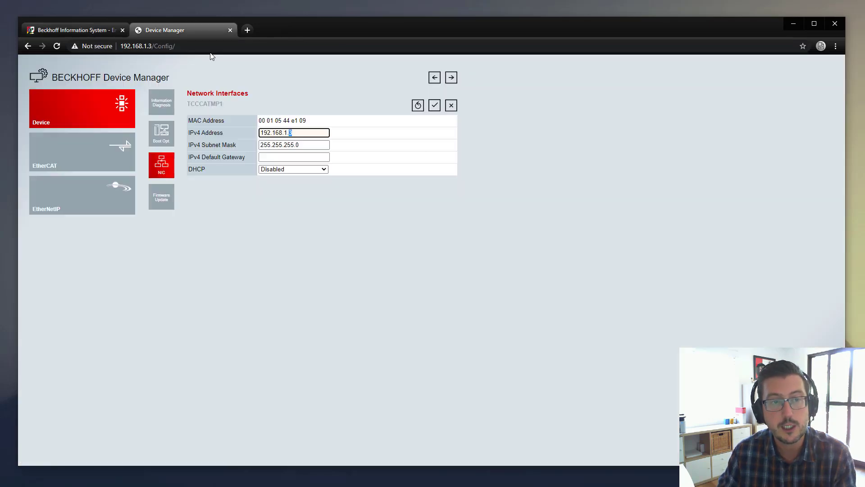
{"action": "left_click", "coordinate": [203, 30]}
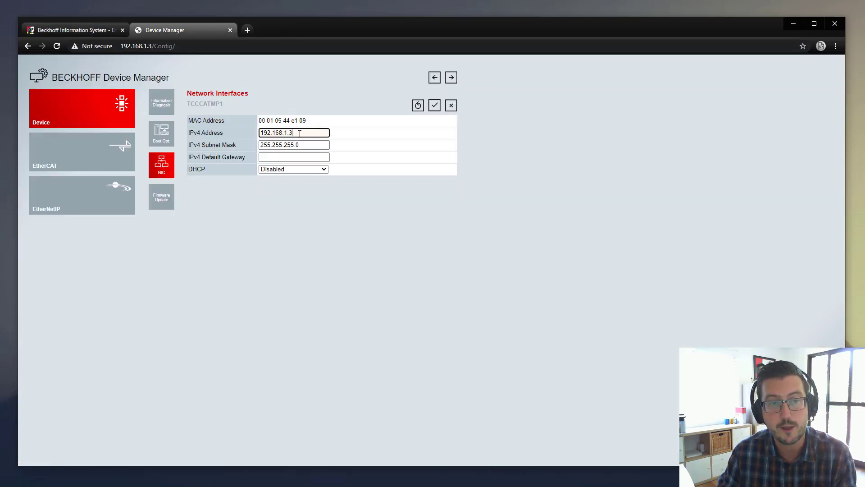
Highlight the last byte of the coupler's IPv4 address and the first three bytes to distinguish the two parts
{"action": "left_click_drag", "start_coordinate": [288, 133], "coordinate": [296, 133]}
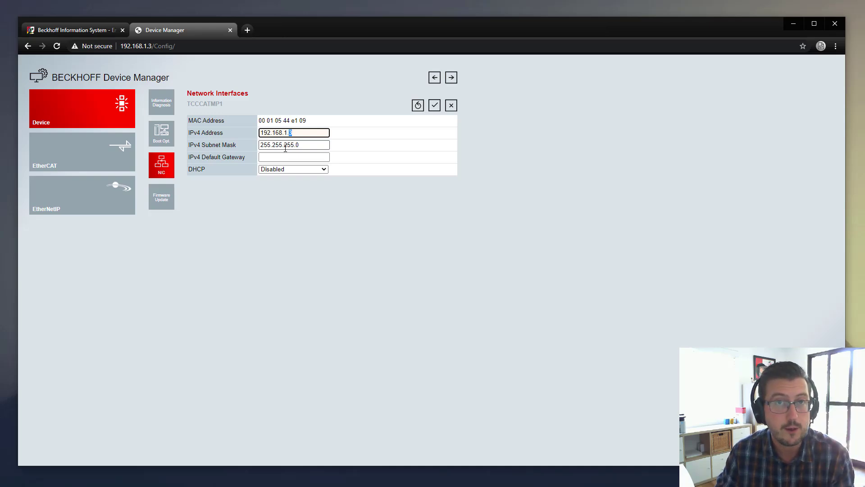
{"action": "key", "text": "shift+Left"}
{"action": "key", "text": "shift+Left"}
{"action": "key", "text": "shift+Left"}
{"action": "key", "text": "shift+Left"}
{"action": "key", "text": "shift+Left"}
{"action": "key", "text": "shift+Left"}
{"action": "key", "text": "shift+Left"}
{"action": "key", "text": "shift+Left"}
{"action": "key", "text": "shift+Left"}
{"action": "key", "text": "shift+Left"}
{"action": "key", "text": "shift+Left"}
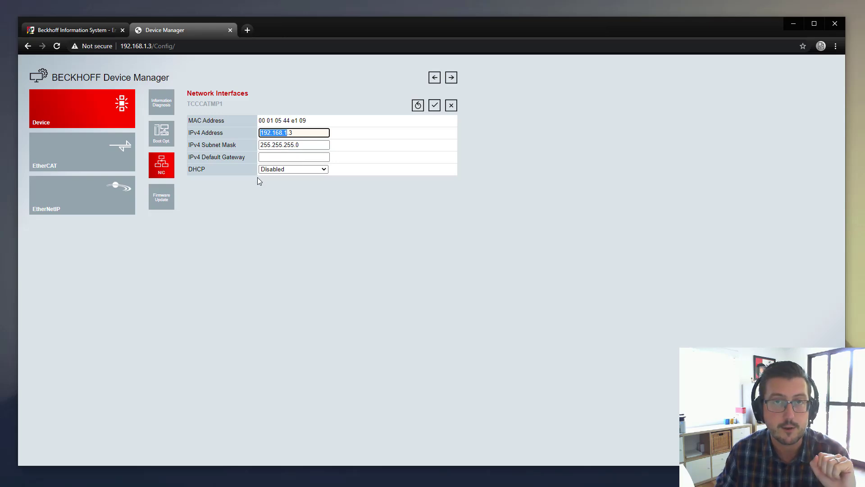
{"action": "left_click", "coordinate": [290, 132]}
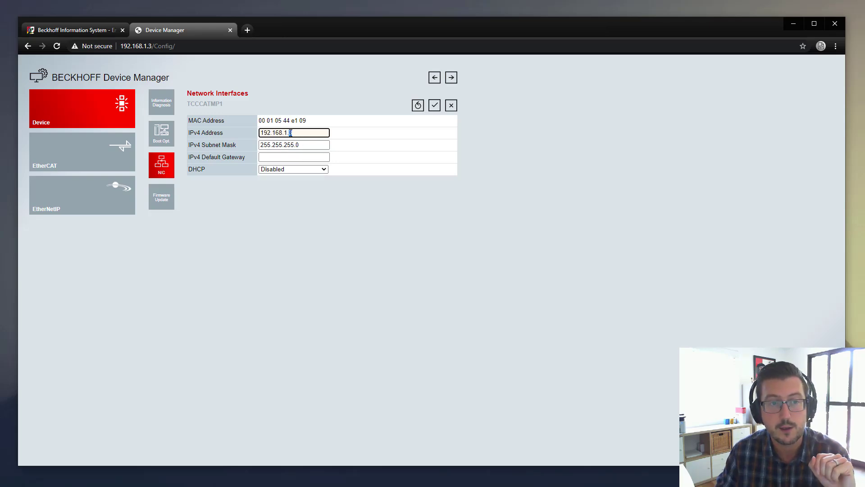
{"action": "key", "text": "shift+Right"}
Highlight the DHCP entry in the documentation's ten-pole DIP switch table and return to the Device Manager
{"action": "left_click", "coordinate": [76, 32]}
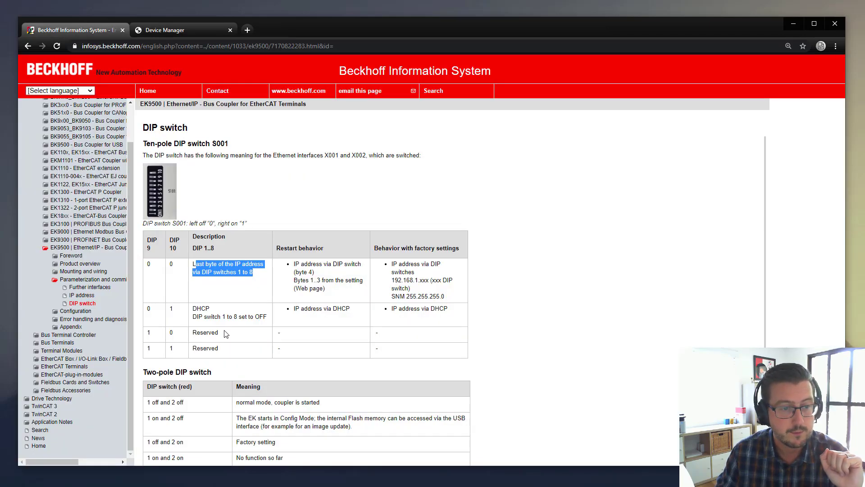
{"action": "left_click", "coordinate": [197, 309]}
{"action": "left_click_drag", "start_coordinate": [197, 308], "coordinate": [262, 319]}
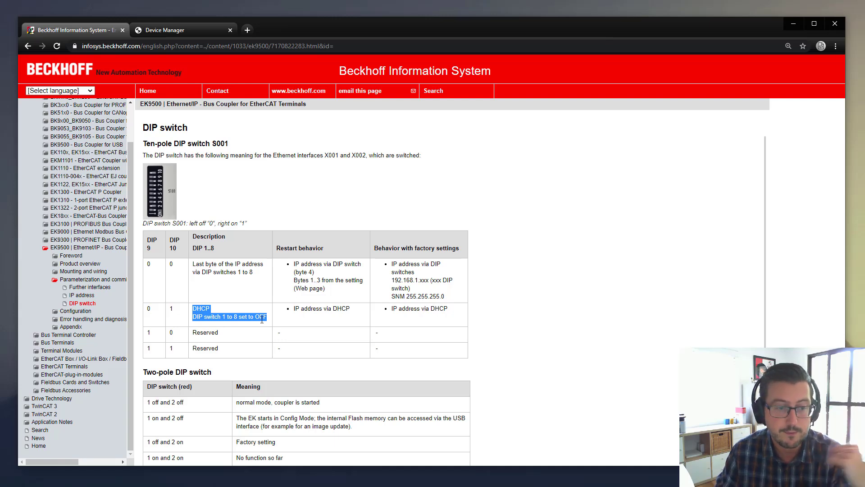
{"action": "left_click", "coordinate": [182, 31]}
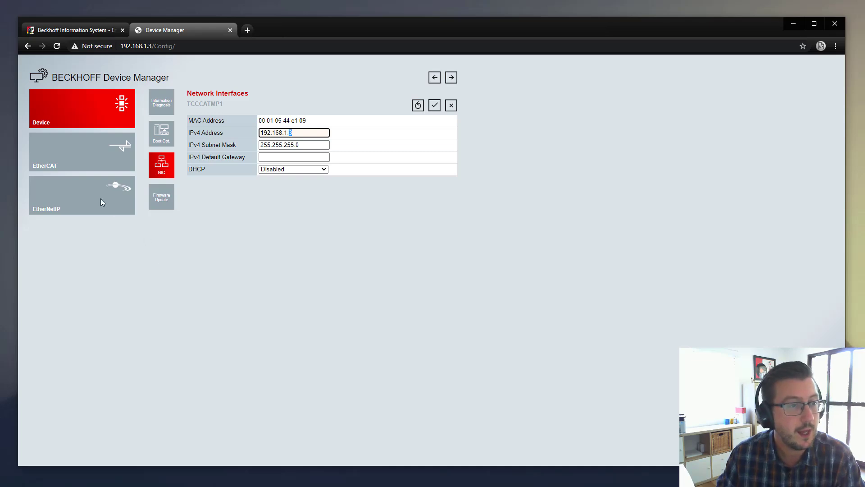
Review the EtherCAT master page and the state and process data of slaves EL1008 and EL2024
{"action": "left_click", "coordinate": [83, 159]}
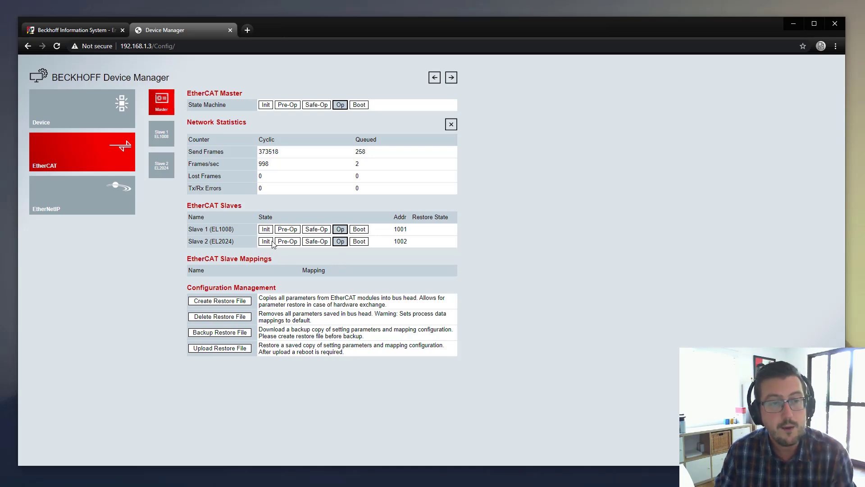
{"action": "left_click", "coordinate": [166, 135]}
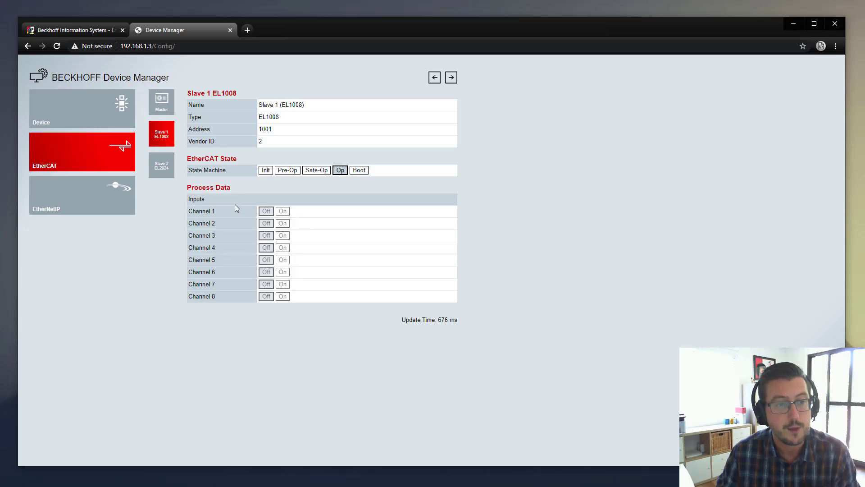
{"action": "left_click", "coordinate": [163, 172]}
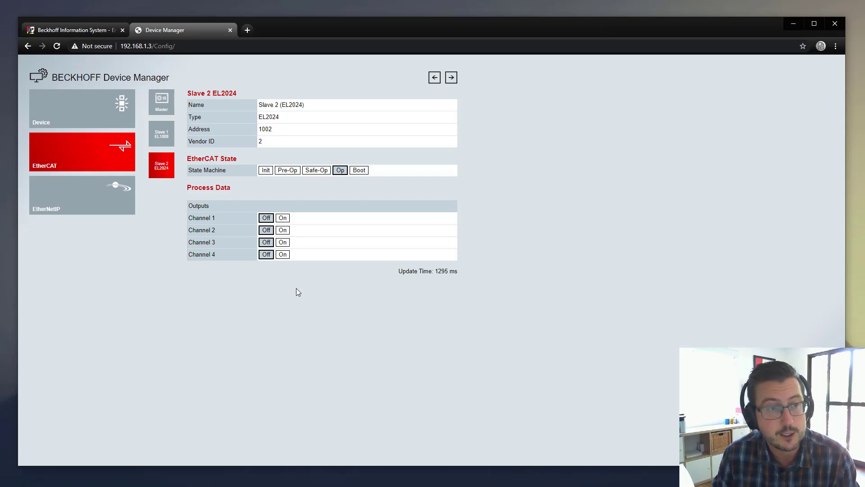
{"action": "left_click", "coordinate": [163, 107]}
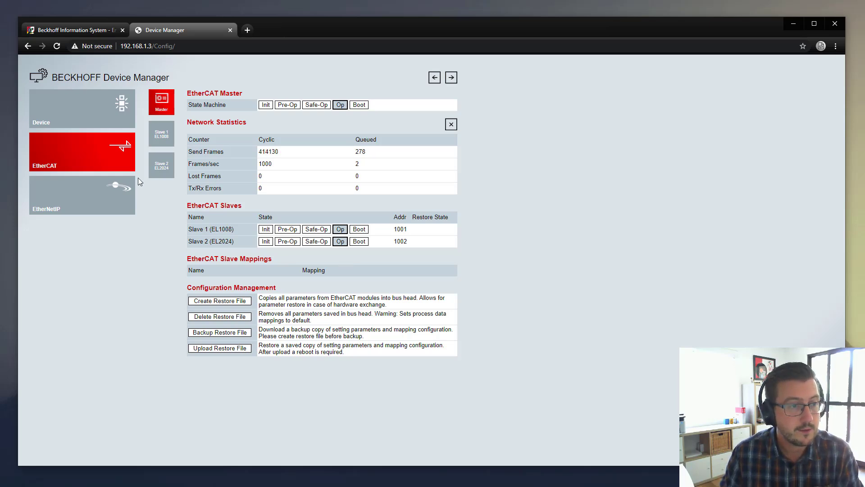
Review the EtherNetIP slave page from device info to electronic data sheet, and open the EtherNetIP mapping of input and output instances
{"action": "left_click", "coordinate": [68, 197]}
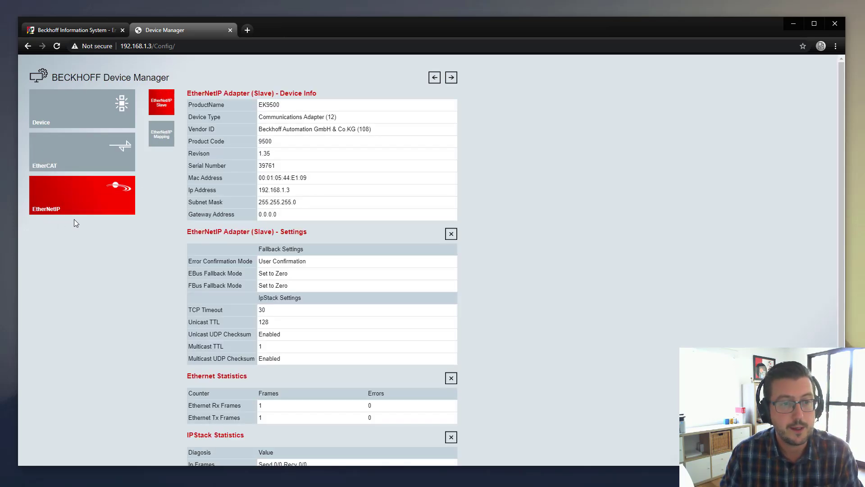
{"action": "scroll", "coordinate": [284, 272], "scroll_direction": "down", "scroll_amount": 3}
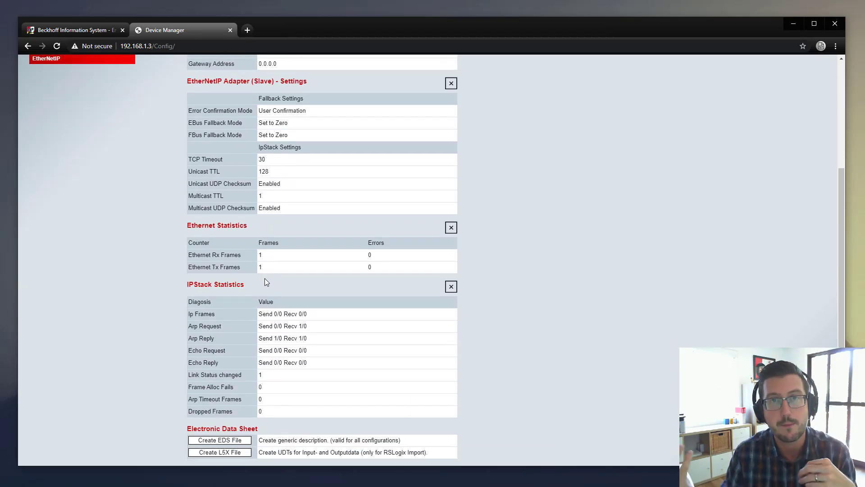
{"action": "scroll", "coordinate": [246, 184], "scroll_direction": "up", "scroll_amount": 3}
{"action": "left_click", "coordinate": [153, 135]}
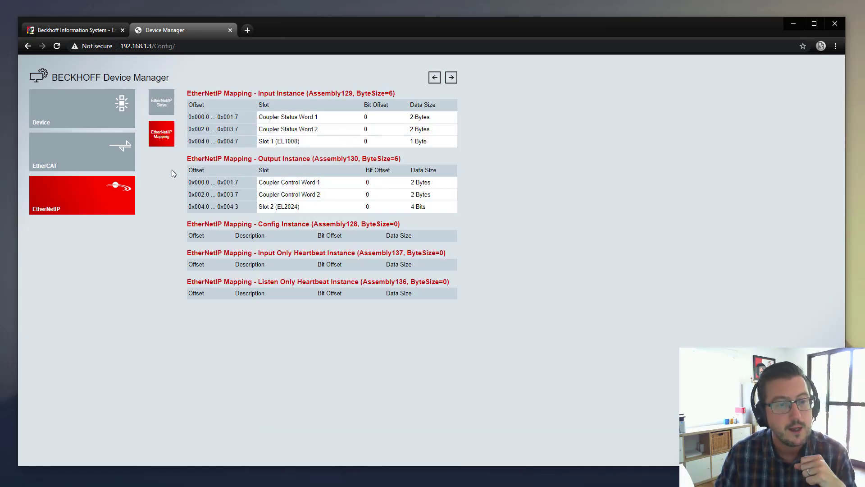
Return to the EtherNetIP slave page and examine the EDS and L5X file creation options, adapter settings and statistics
{"action": "left_click", "coordinate": [166, 107]}
{"action": "scroll", "coordinate": [328, 396], "scroll_direction": "down", "scroll_amount": 3}
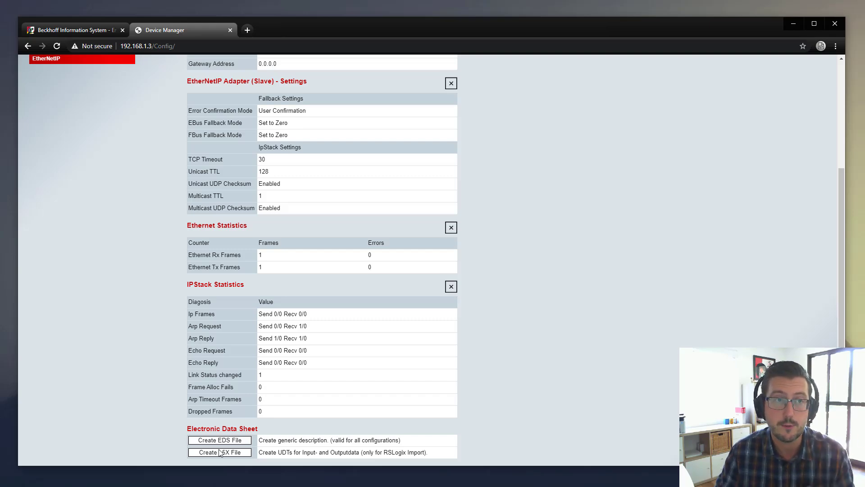
{"action": "scroll", "coordinate": [311, 357], "scroll_direction": "up", "scroll_amount": 3}
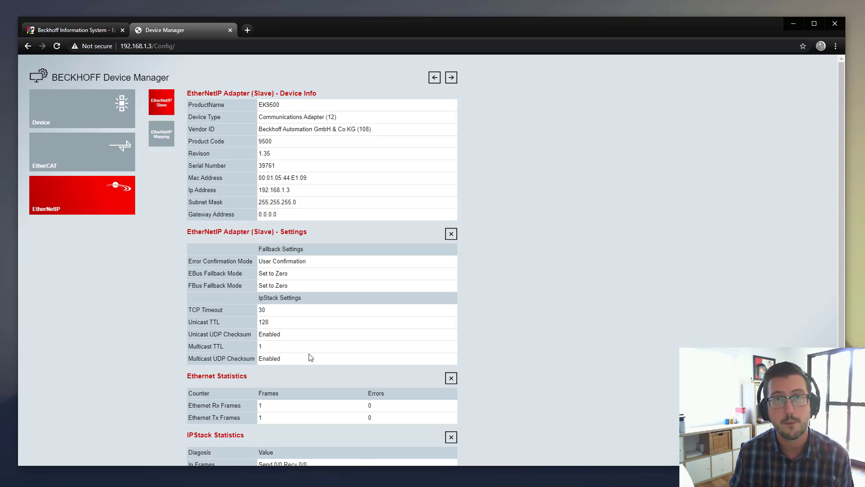
{"action": "scroll", "coordinate": [259, 385], "scroll_direction": "down", "scroll_amount": 1}
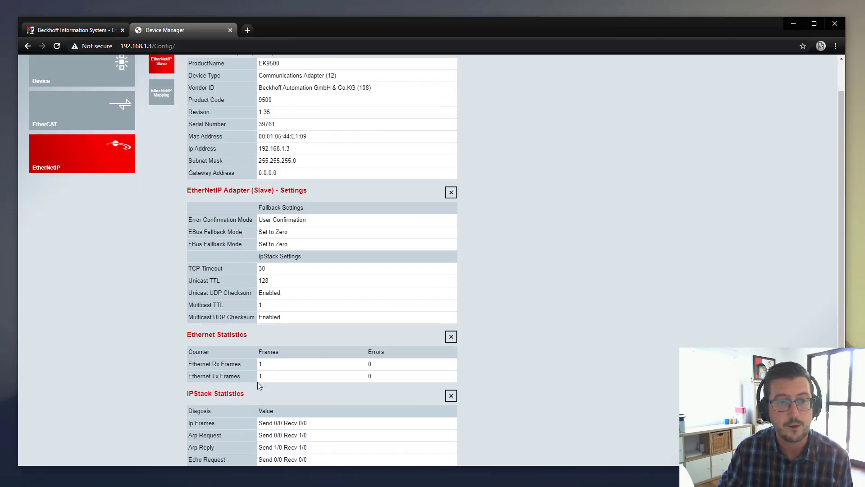
{"action": "scroll", "coordinate": [288, 361], "scroll_direction": "down", "scroll_amount": 3}
{"action": "scroll", "coordinate": [319, 334], "scroll_direction": "up", "scroll_amount": 4}
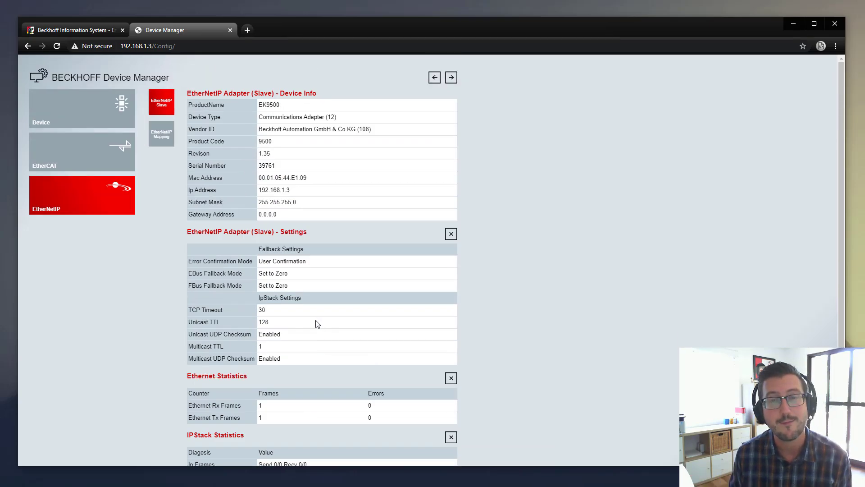